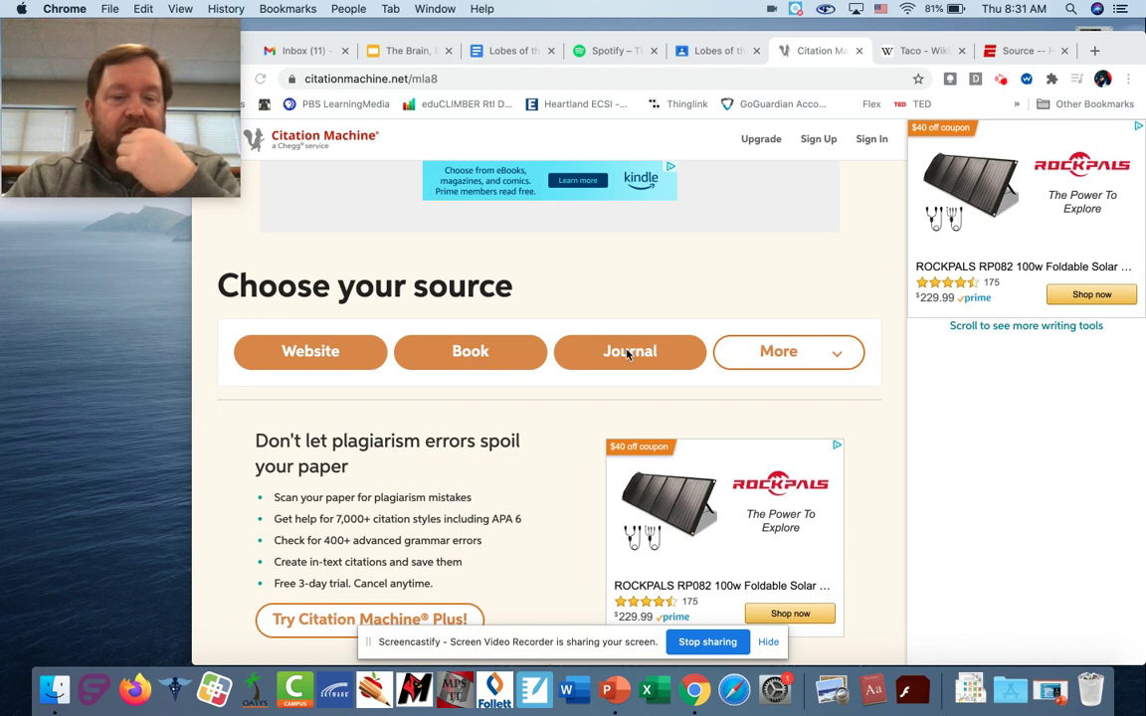
# Step: Choose Website as the source type for a new MLA 8 citation
pyautogui.click(314, 352)
pyautogui.click(313, 352)
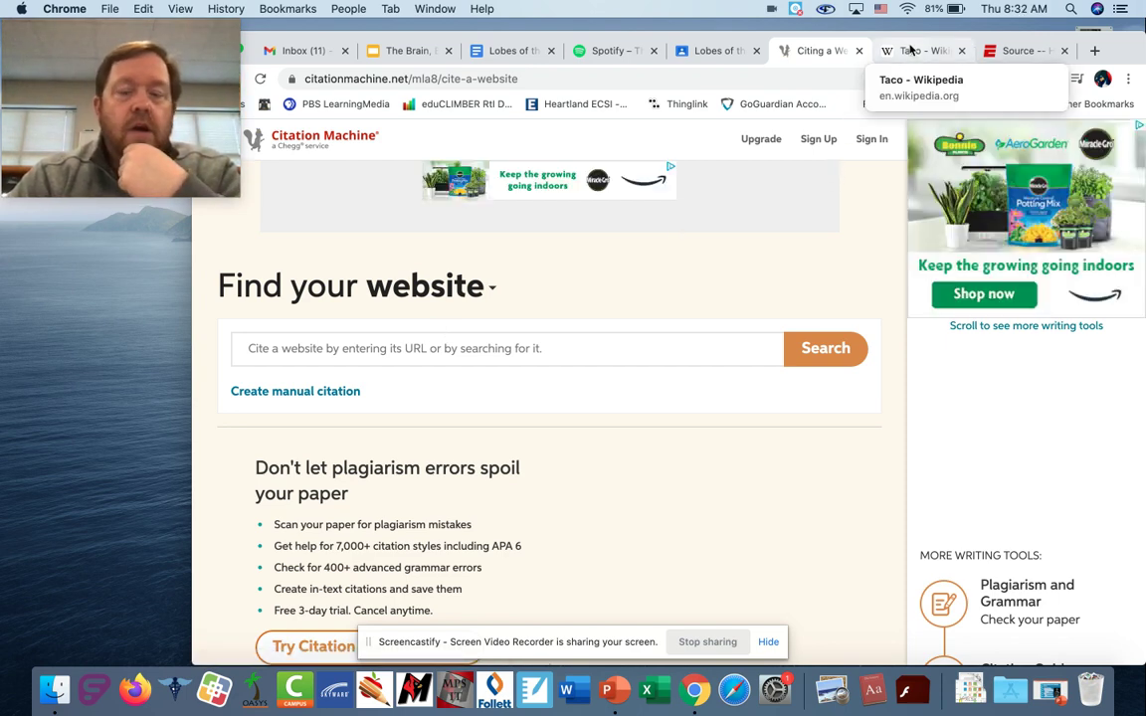
# Step: Skim the Taco Wikipedia article, then bring up its Cite This Page details
pyautogui.click(911, 49)
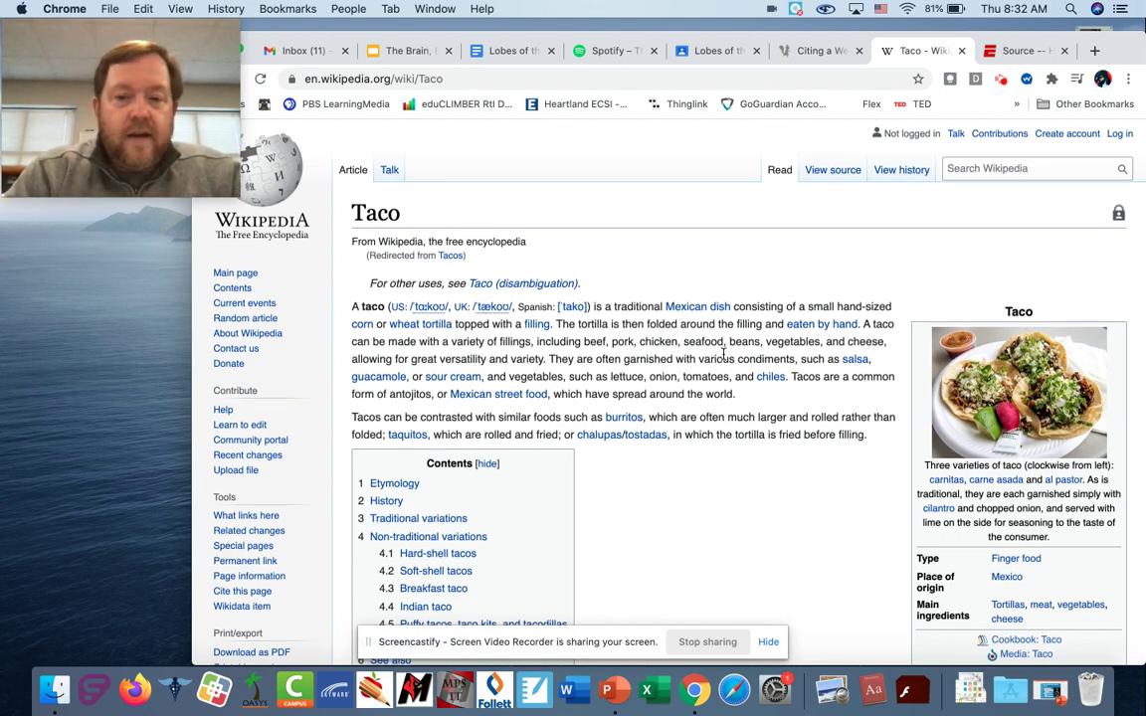
pyautogui.scroll(-3, 736, 328)
pyautogui.scroll(-10, 723, 354)
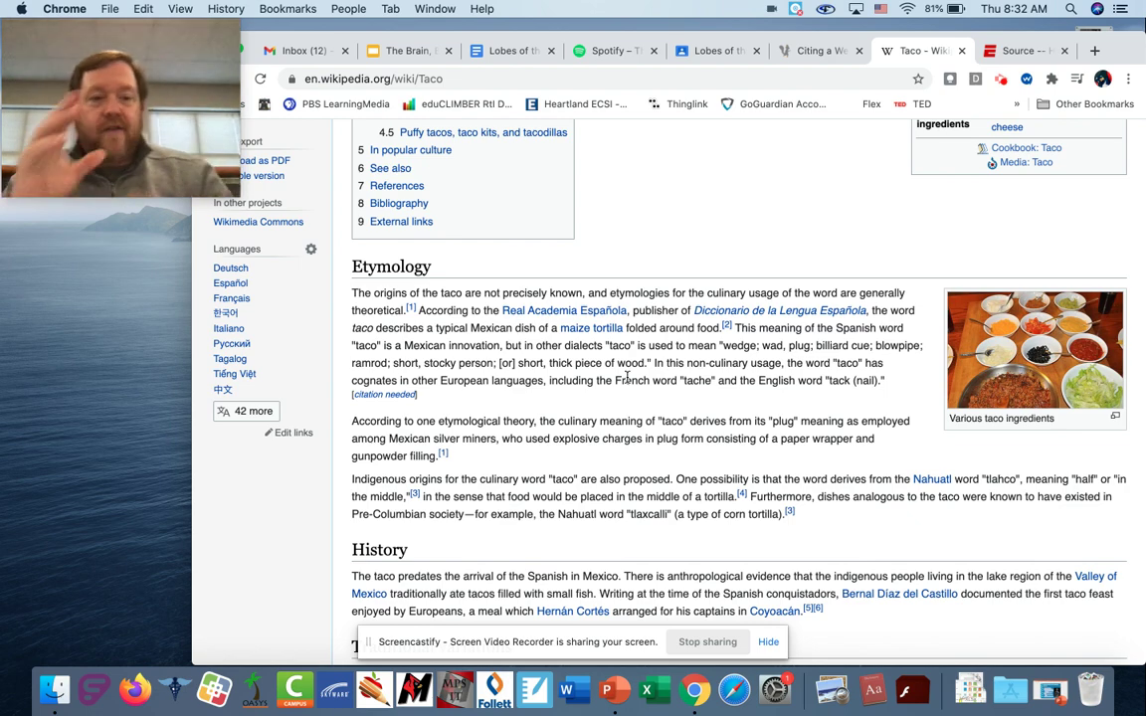
pyautogui.scroll(4, 627, 376)
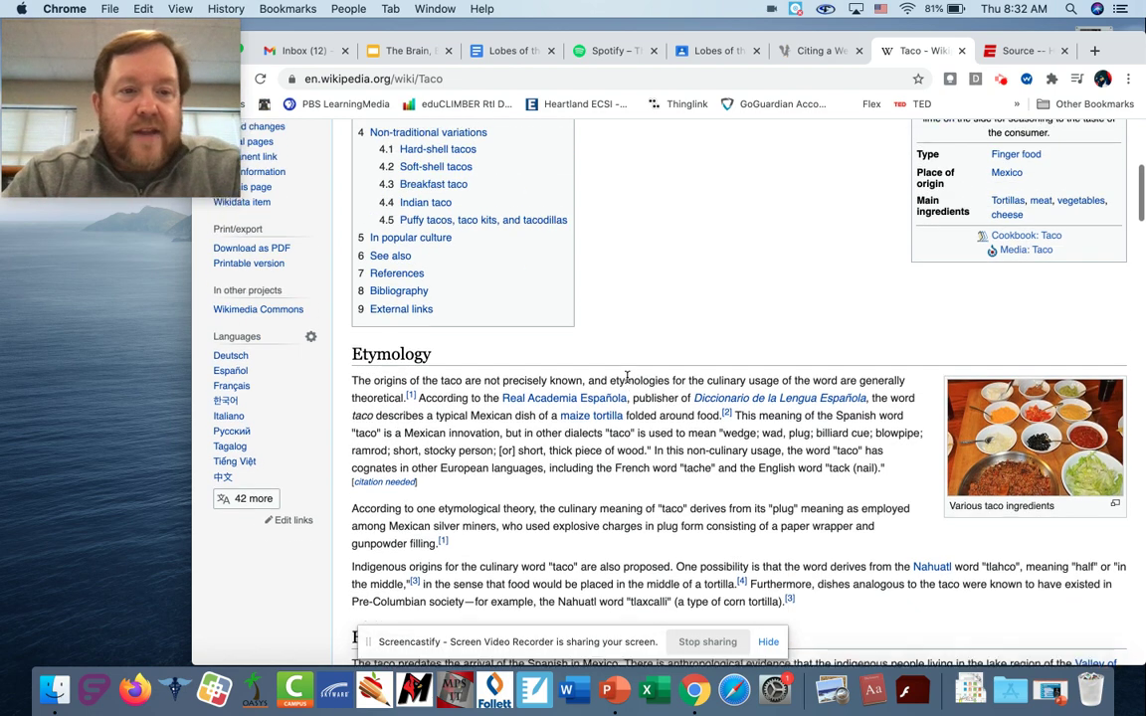
pyautogui.scroll(3, 627, 382)
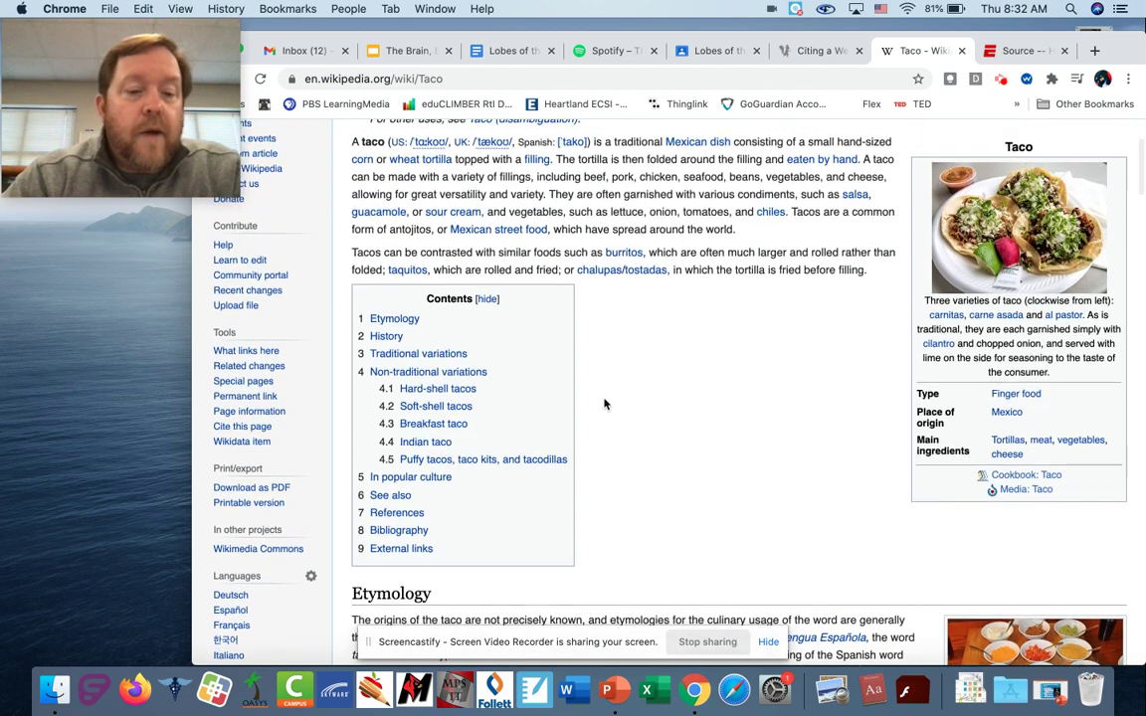
pyautogui.scroll(2, 312, 388)
pyautogui.scroll(1, 311, 388)
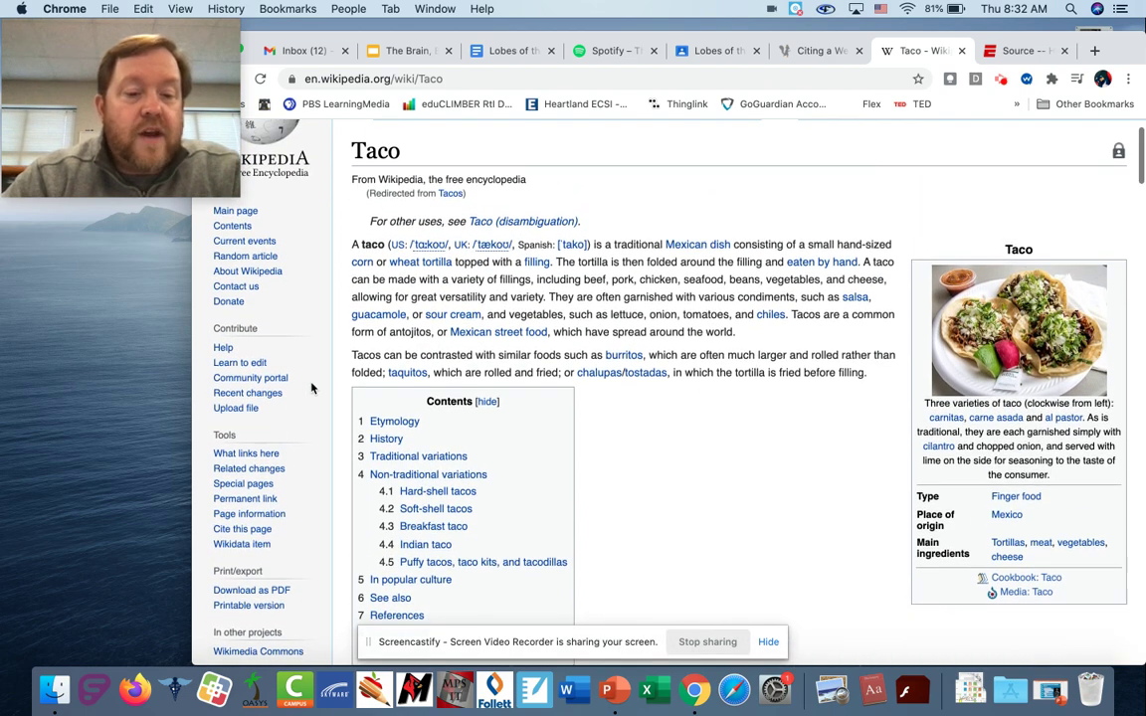
pyautogui.scroll(-1, 311, 388)
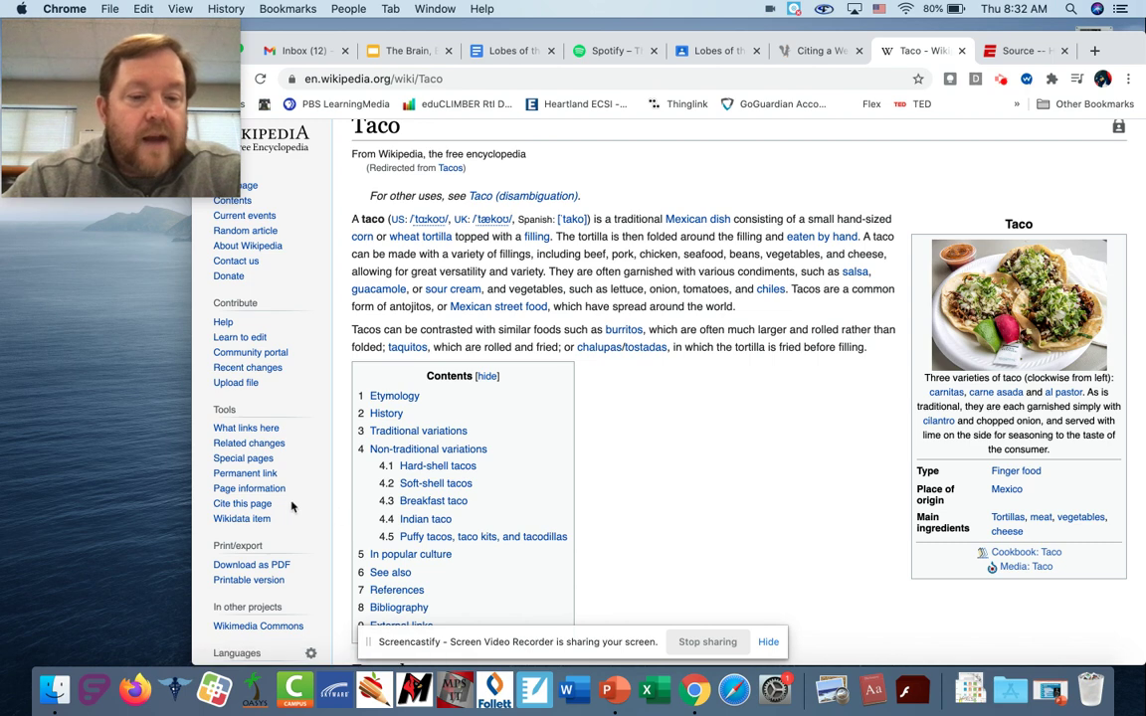
pyautogui.click(265, 504)
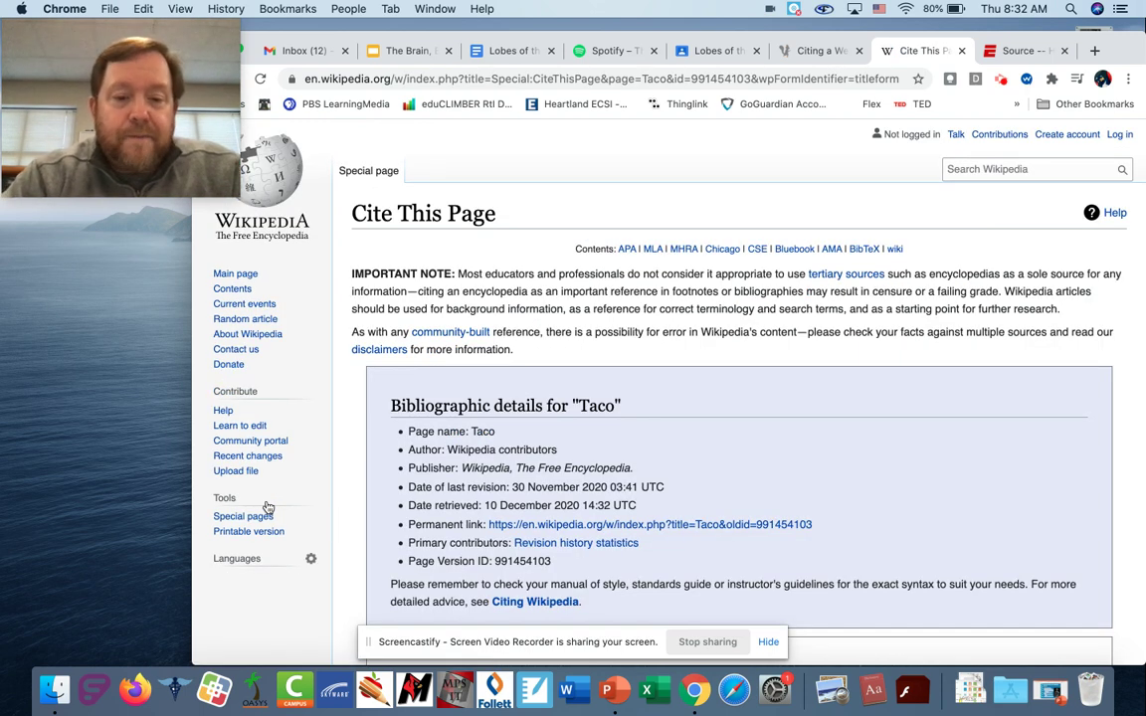
# Step: Look over the Taco citation styles, including MLA, then switch to the ESPN Harden article
pyautogui.scroll(-1, 376, 478)
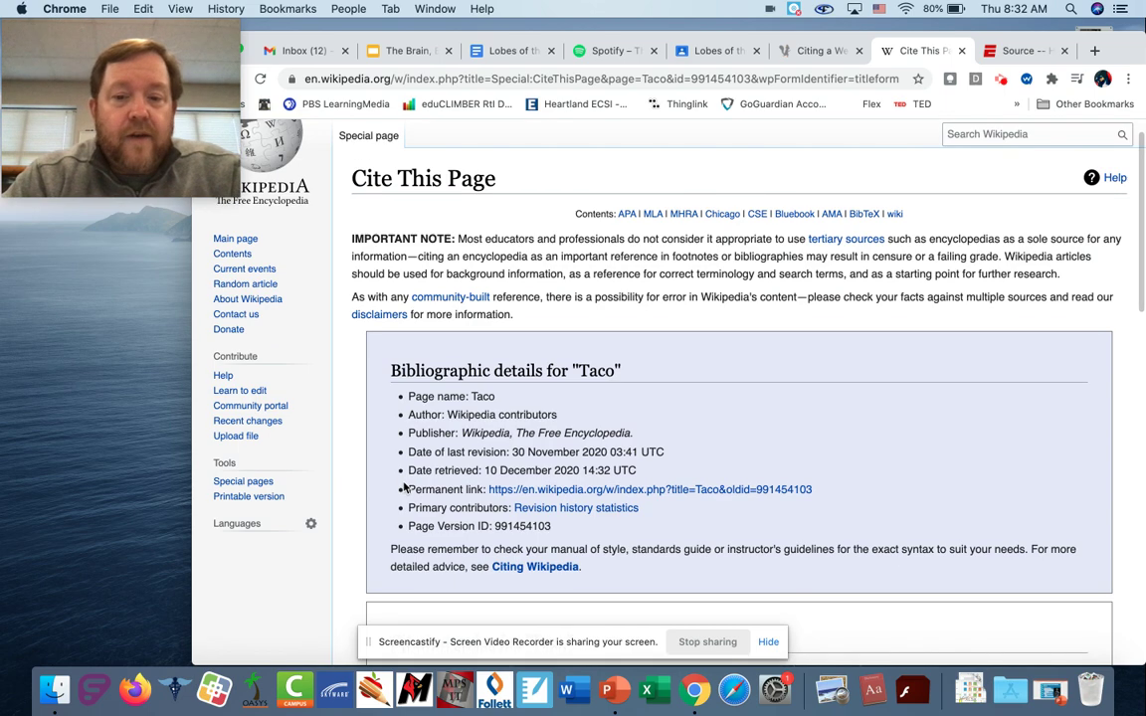
pyautogui.scroll(-2, 404, 486)
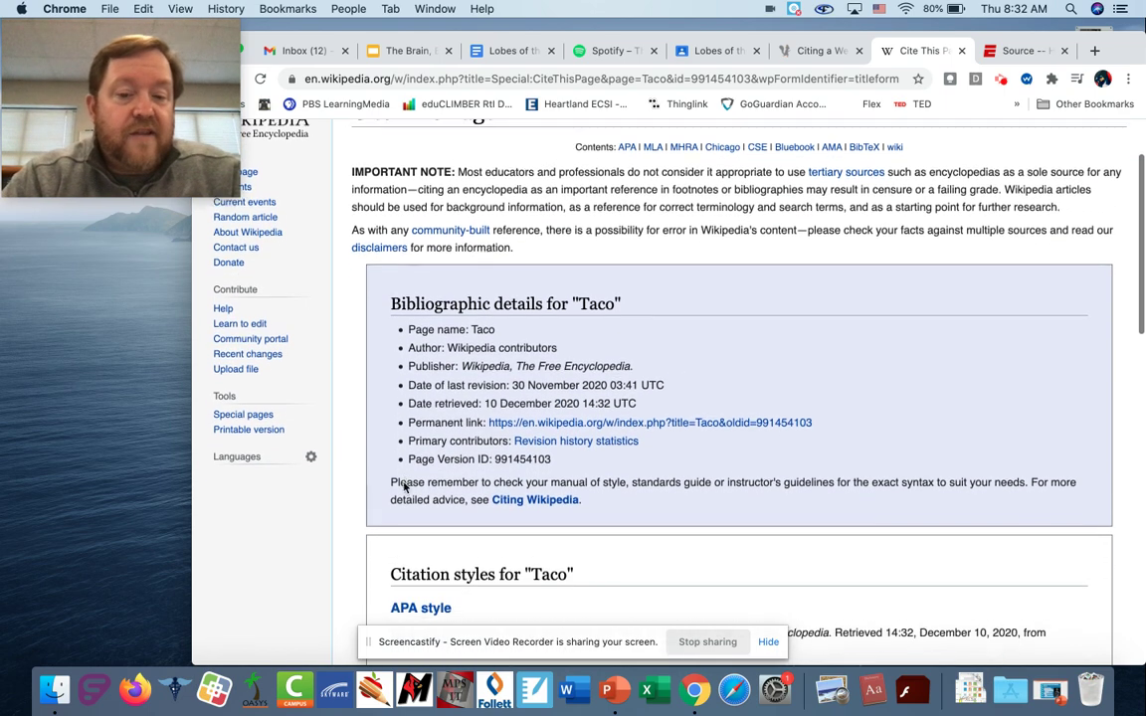
pyautogui.scroll(-5, 404, 487)
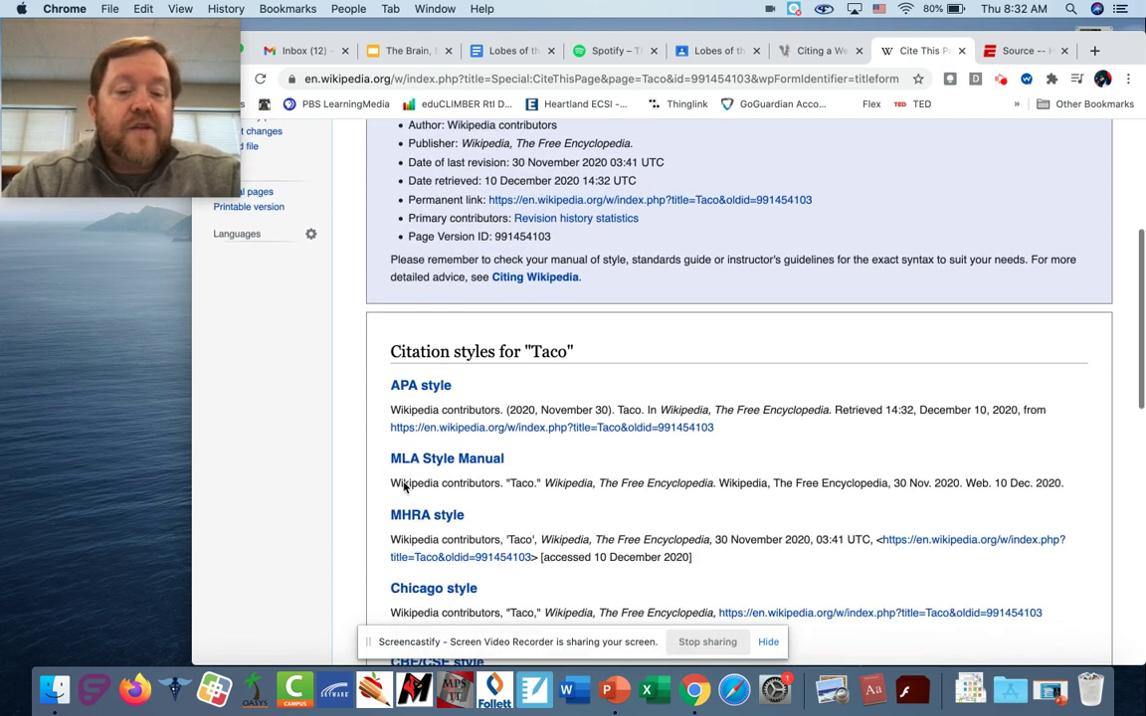
pyautogui.scroll(-1, 404, 486)
pyautogui.moveTo(404, 486)
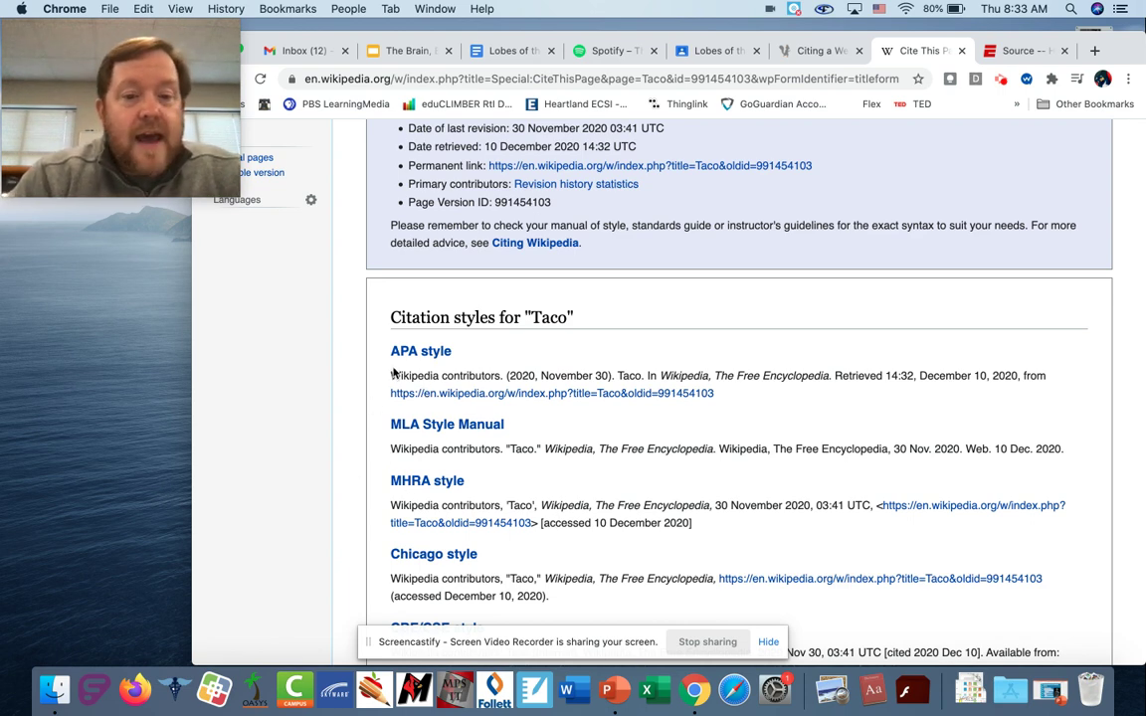
pyautogui.scroll(-2, 637, 527)
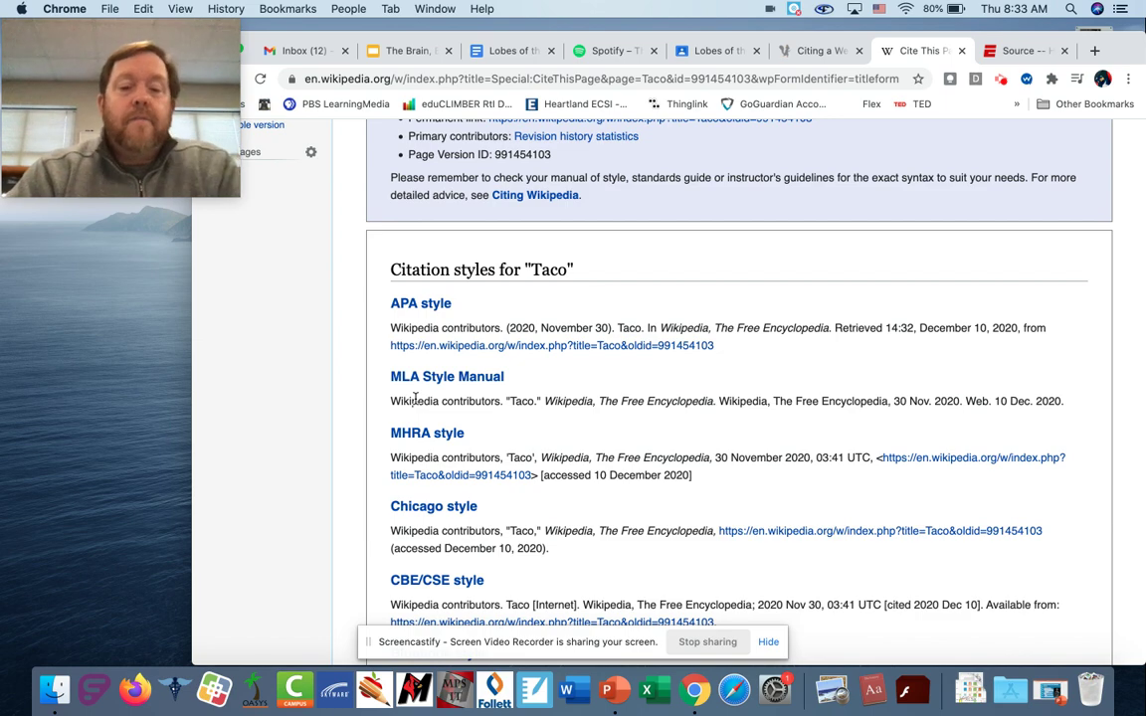
pyautogui.scroll(10, 460, 368)
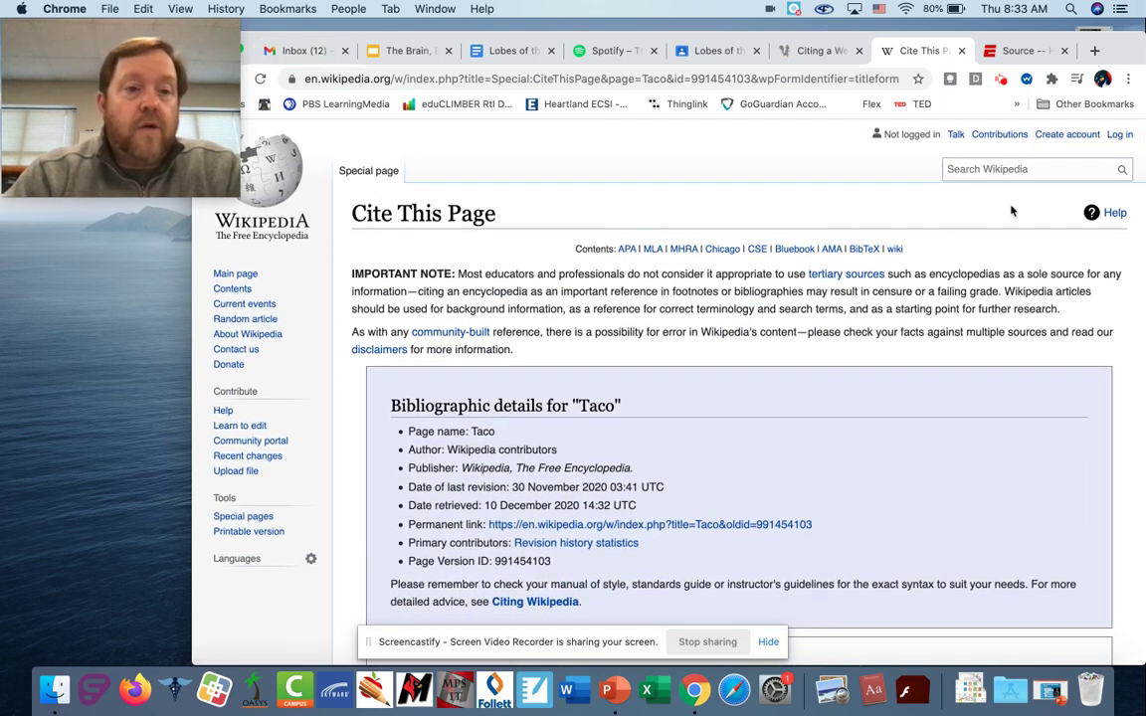
pyautogui.click(1022, 55)
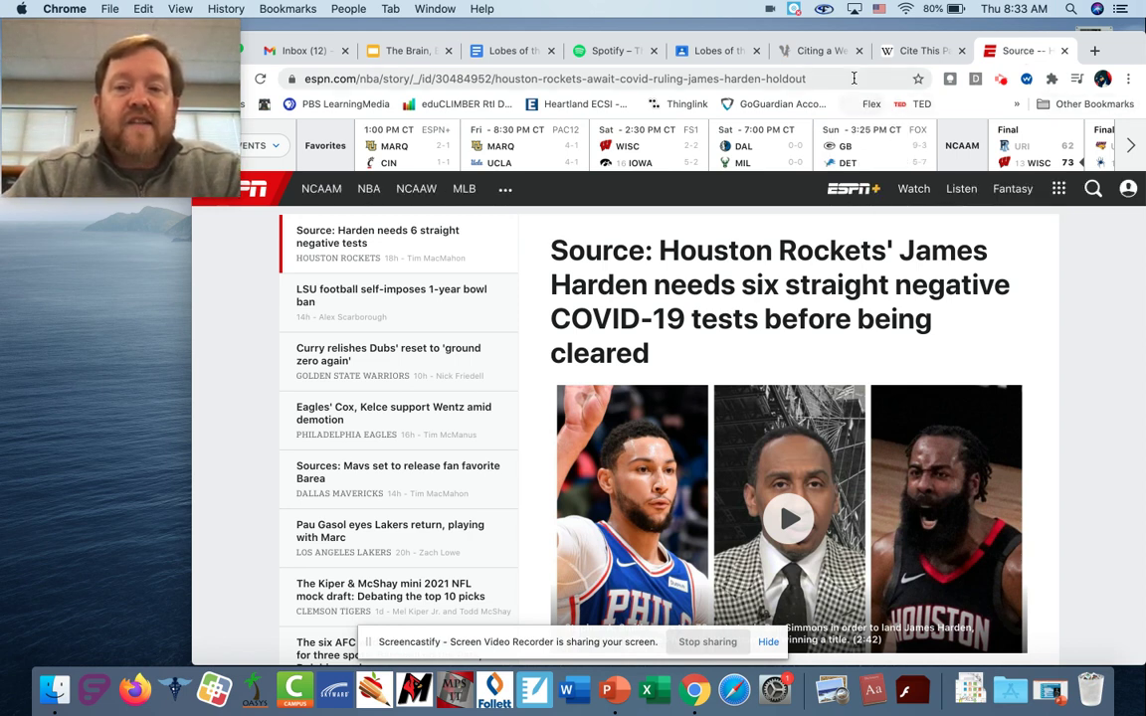
# Step: Copy the ESPN Harden article's URL and return to Citation Machine
pyautogui.moveTo(853, 77); pyautogui.dragTo(459, 62)
pyautogui.press('super+c')
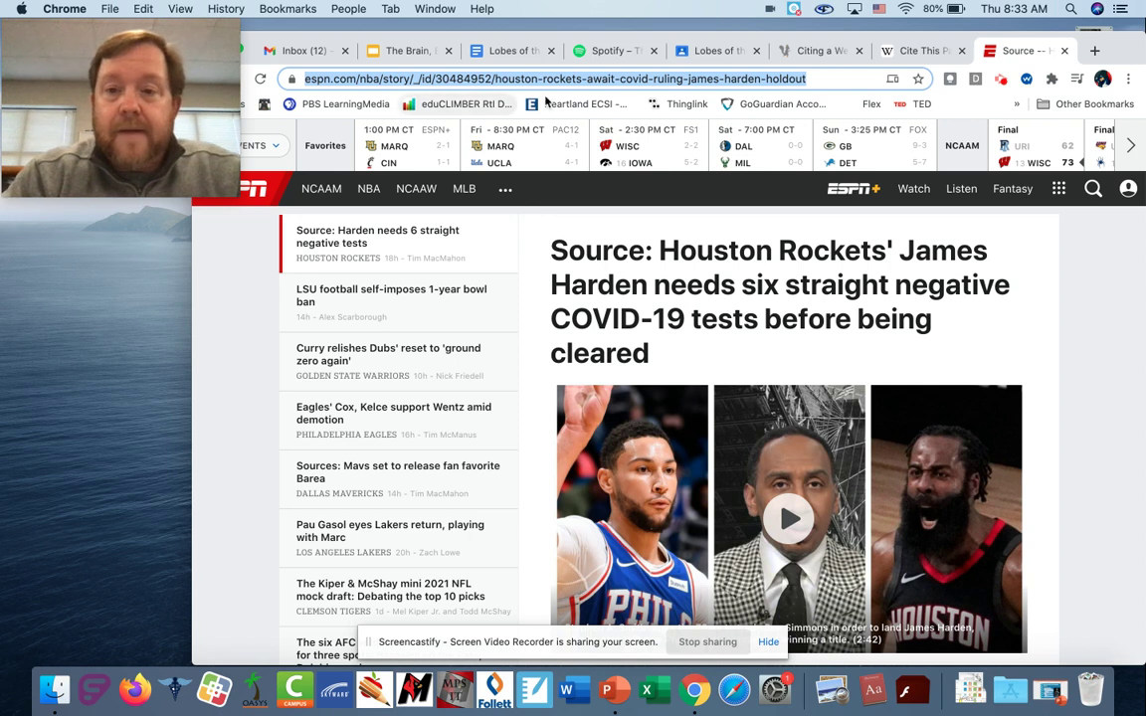
pyautogui.click(814, 51)
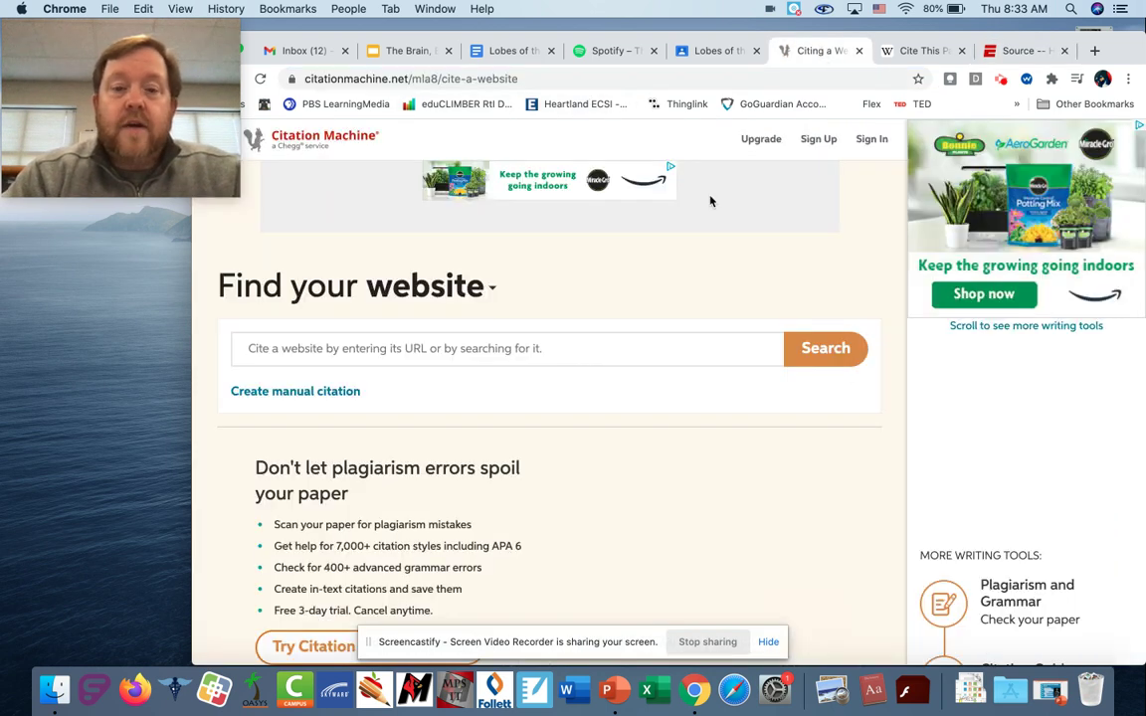
# Step: Paste the ESPN article URL into the website search and look it up
pyautogui.click(463, 350)
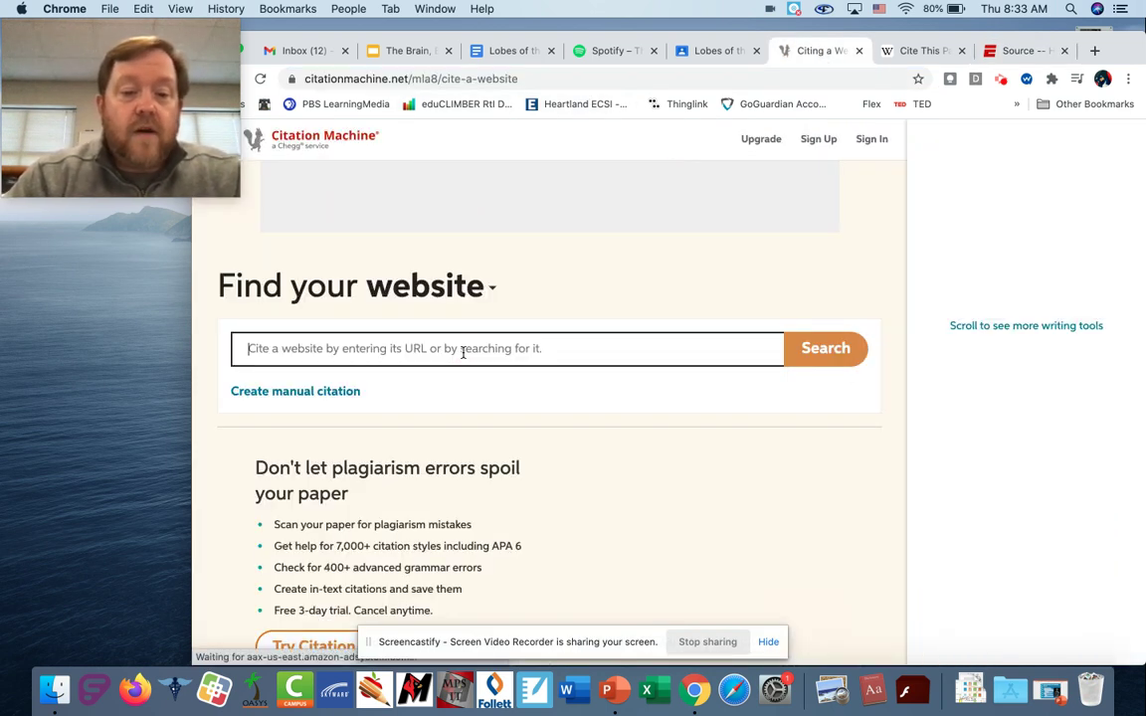
pyautogui.press('super+v')
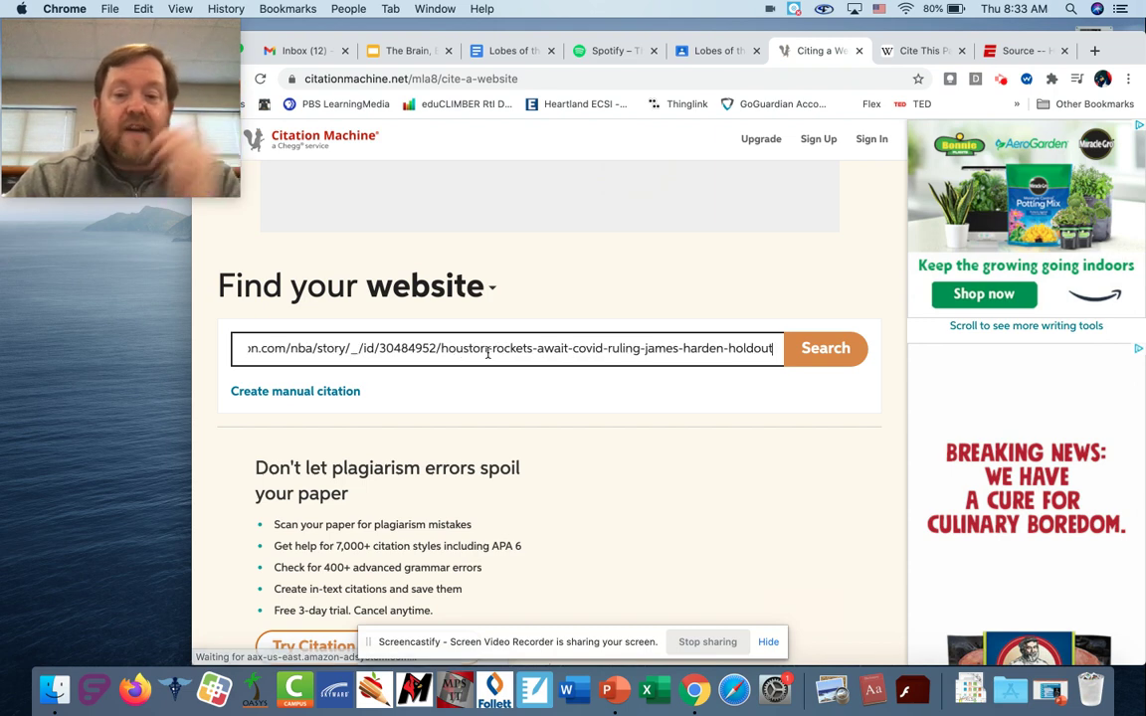
pyautogui.click(813, 350)
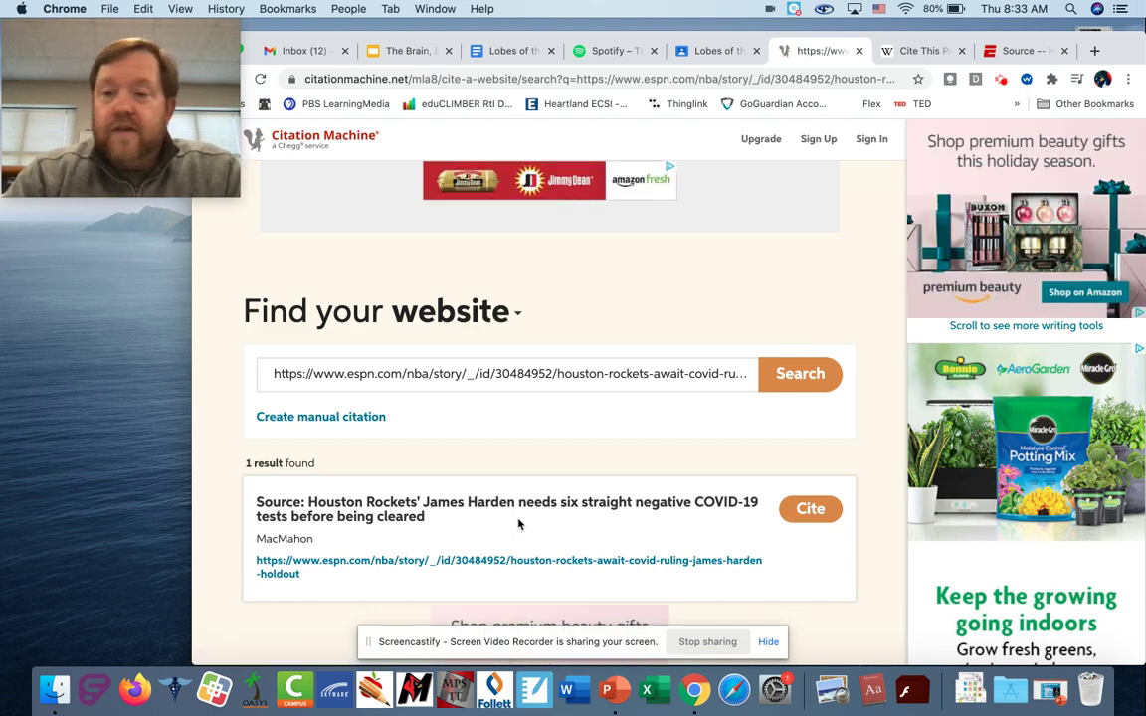
# Step: Cite the found ESPN Harden article and accept its detected details
pyautogui.click(796, 510)
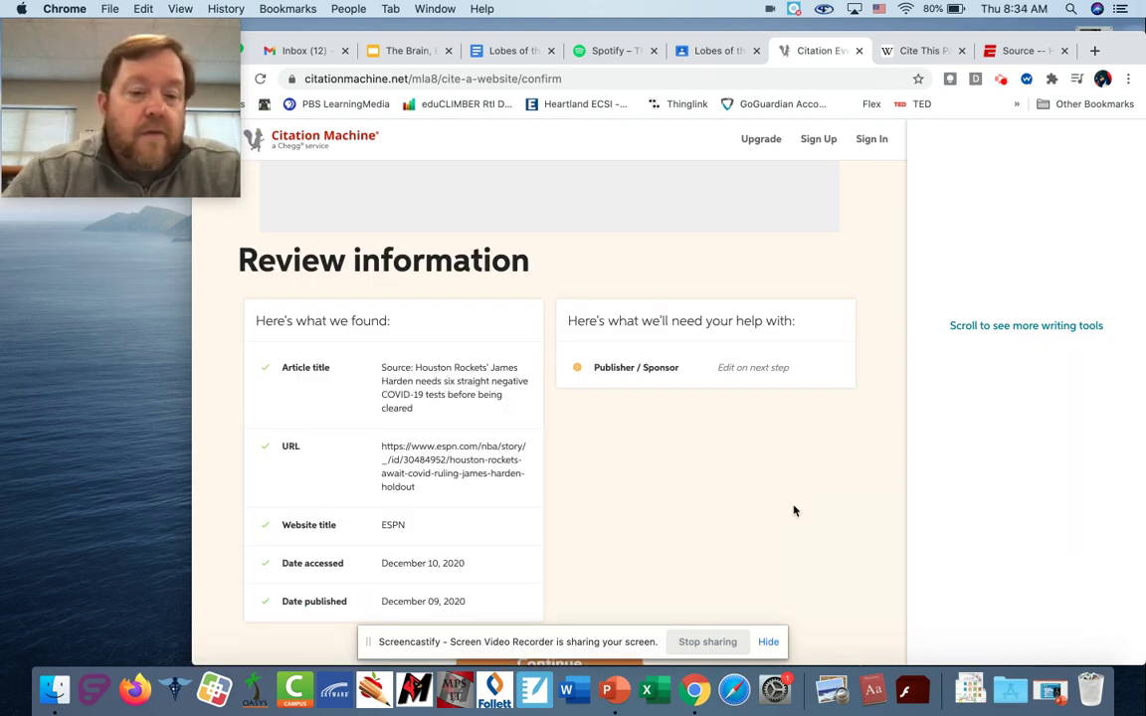
pyautogui.scroll(-2, 542, 555)
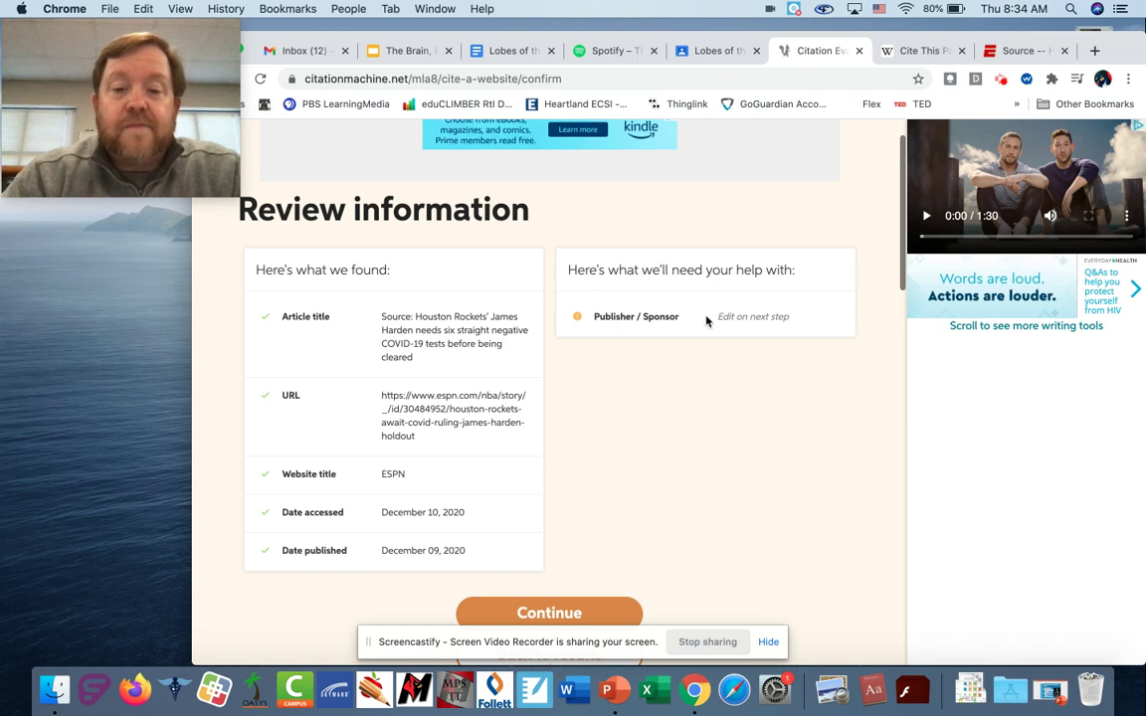
pyautogui.scroll(-2, 637, 358)
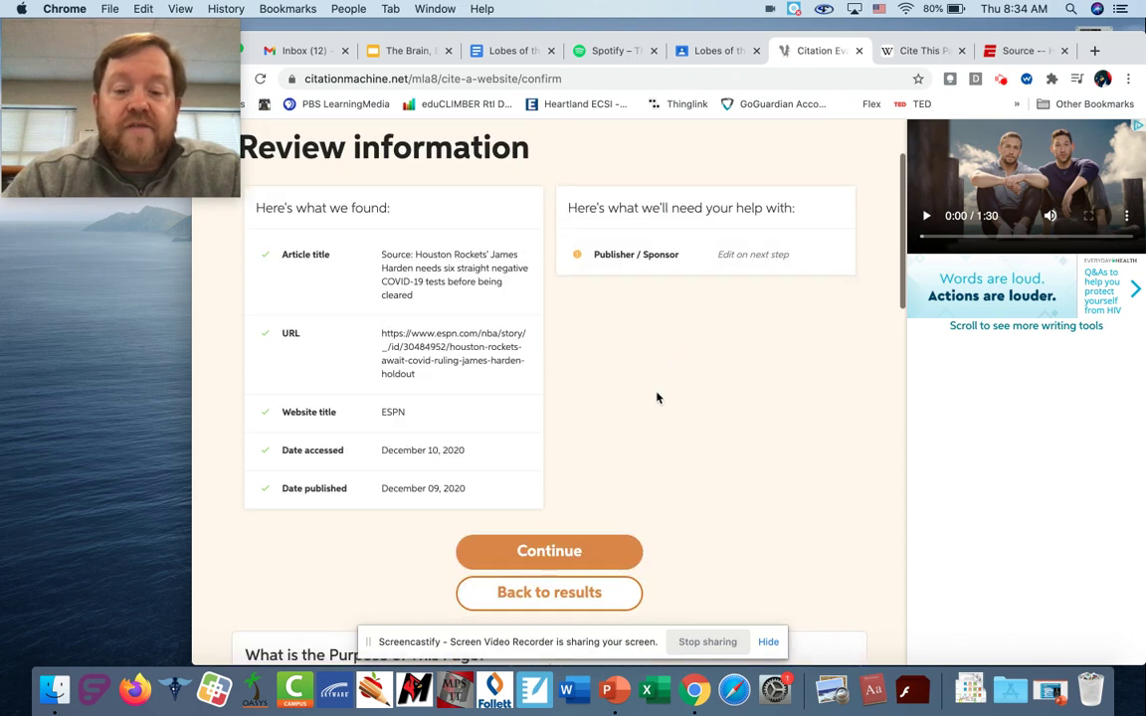
pyautogui.click(554, 553)
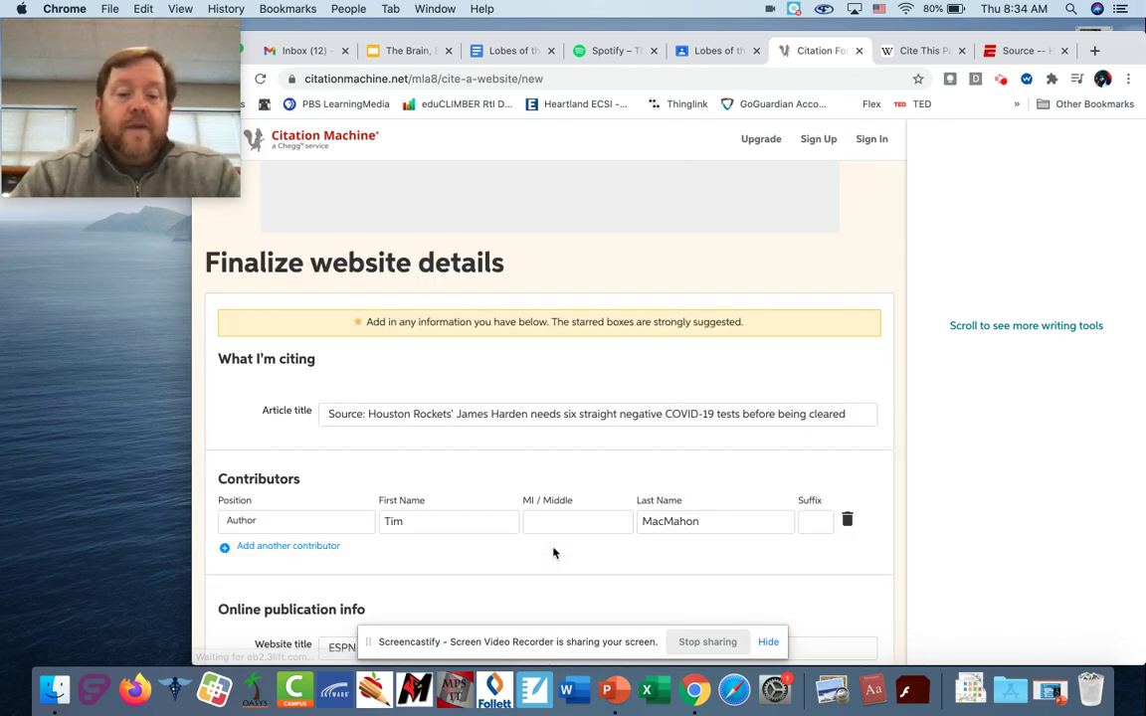
# Step: Compare the prefilled publisher and 09 December 2020 date against the ESPN article
pyautogui.scroll(-3, 554, 553)
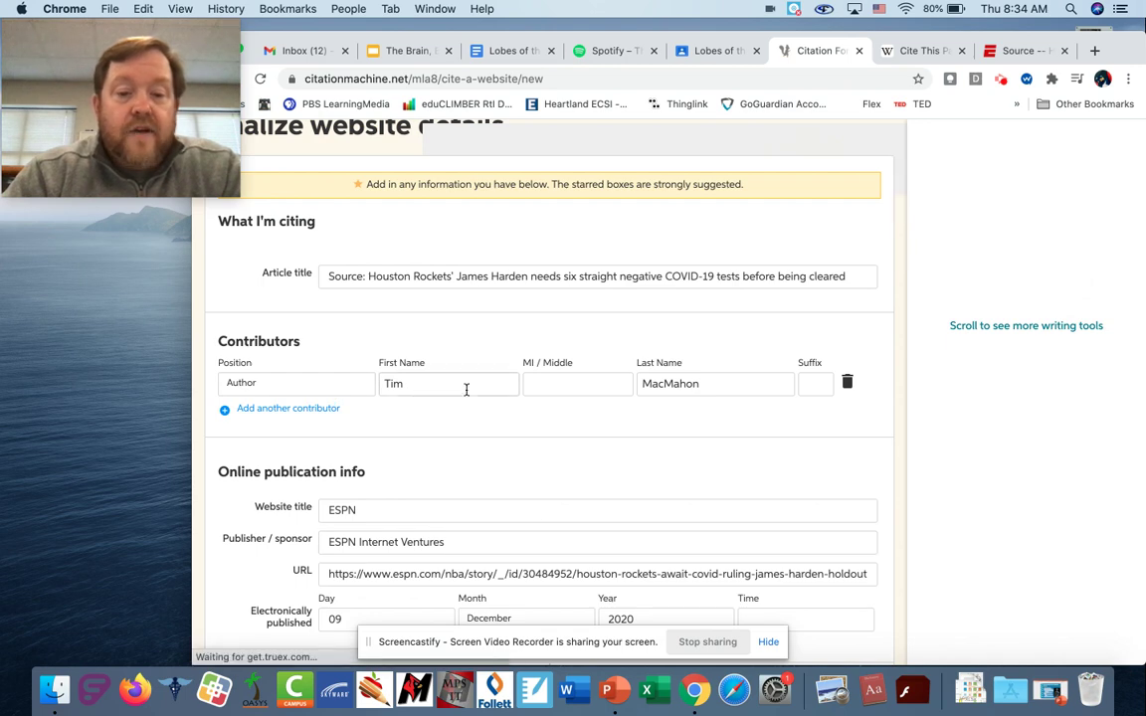
pyautogui.click(1023, 49)
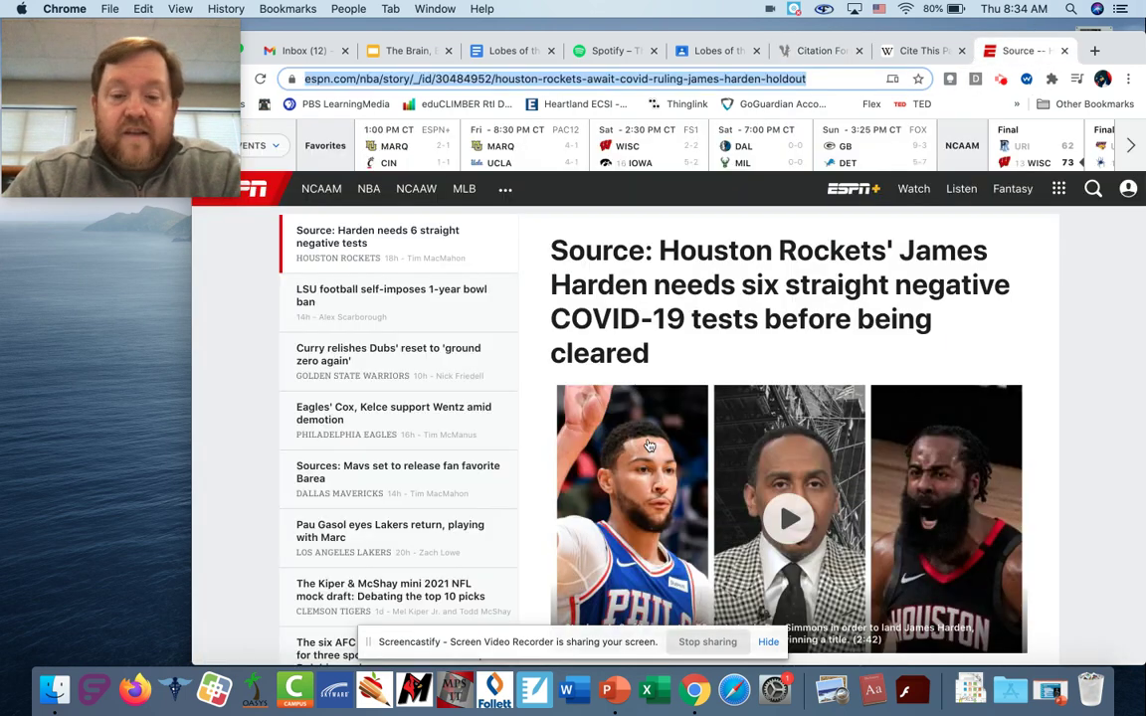
pyautogui.scroll(-4, 649, 445)
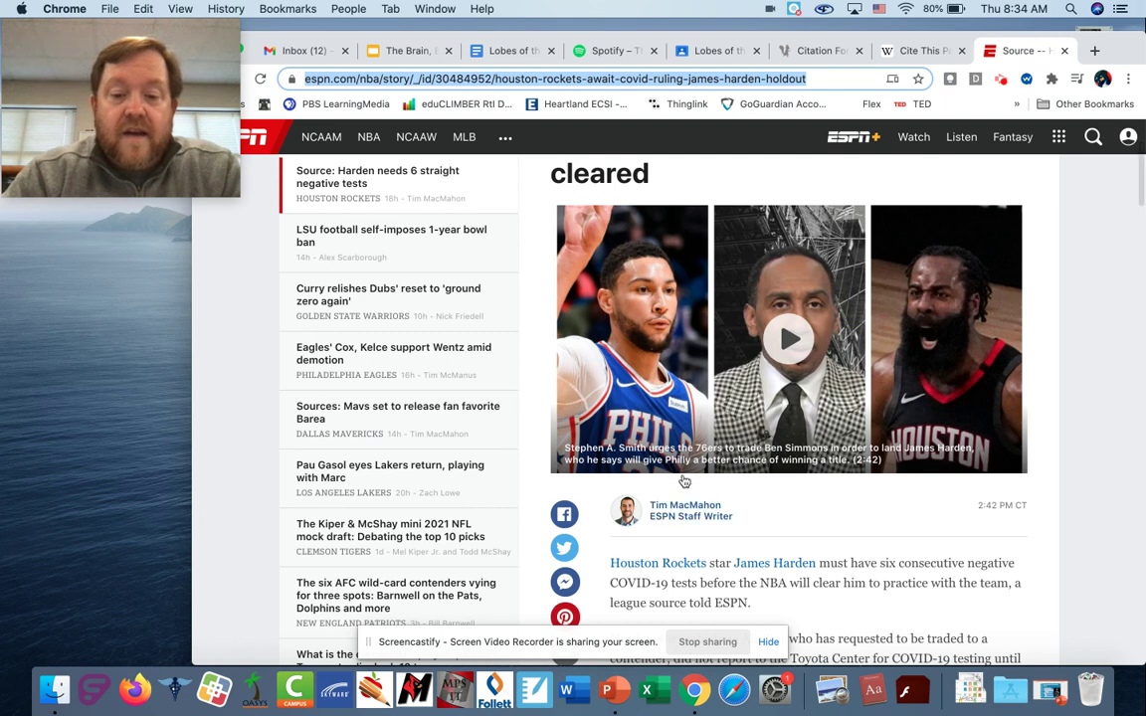
pyautogui.click(816, 51)
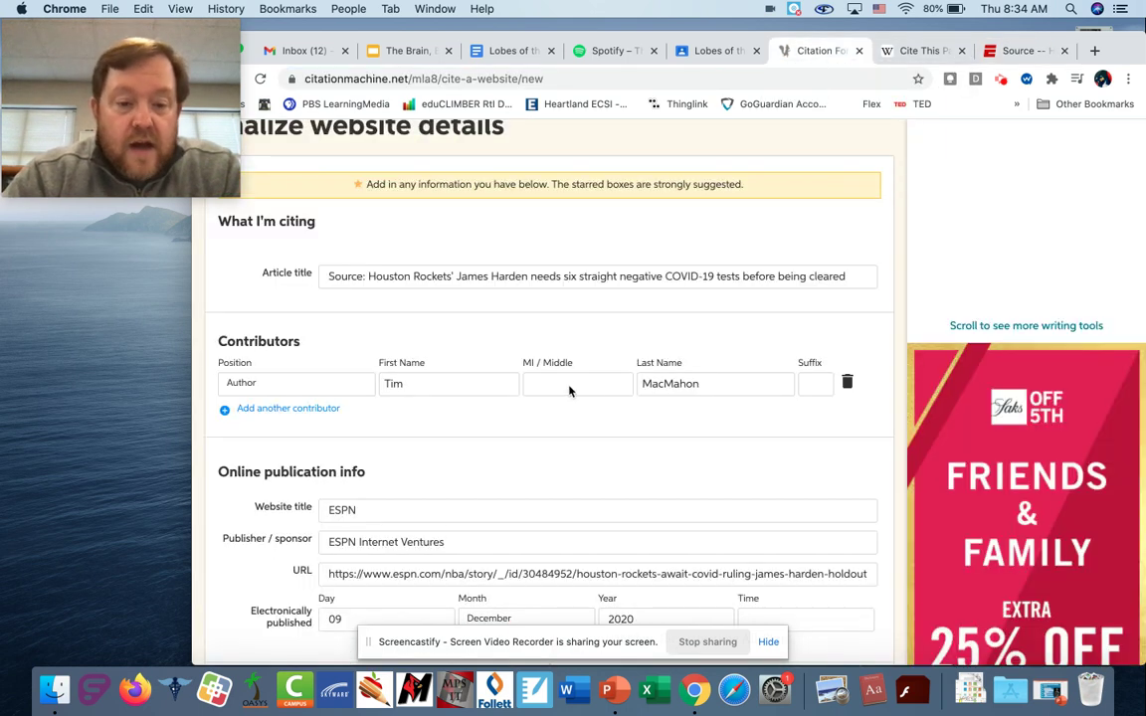
pyautogui.scroll(-2, 511, 345)
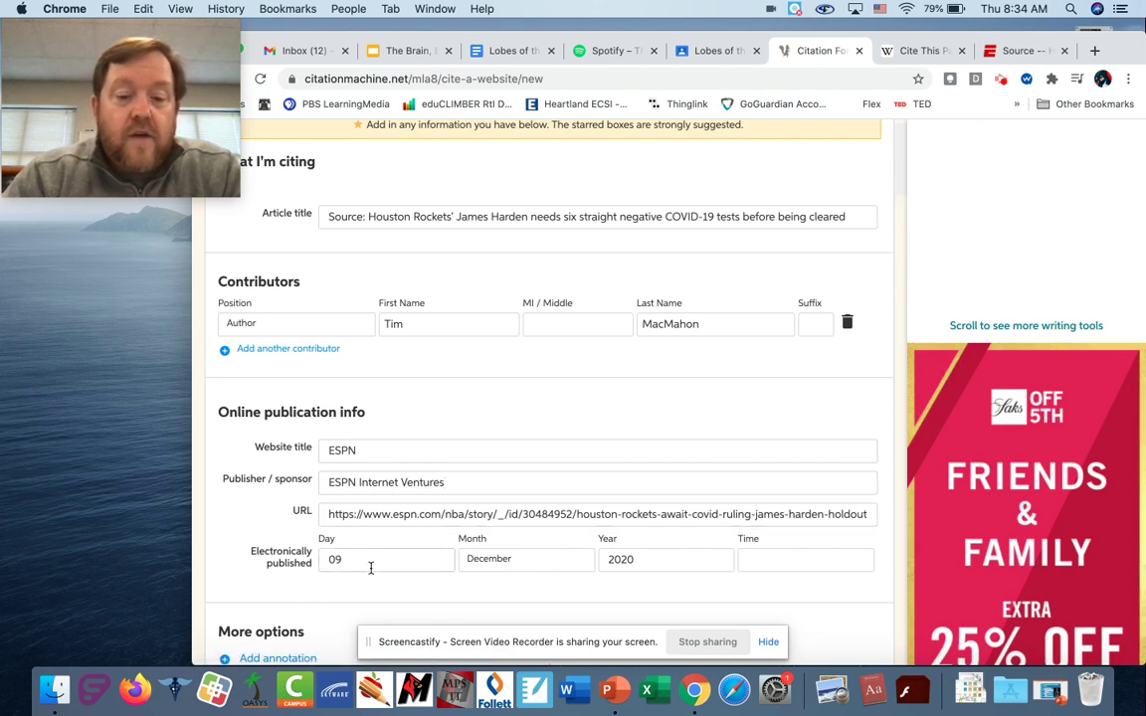
pyautogui.scroll(-3, 613, 565)
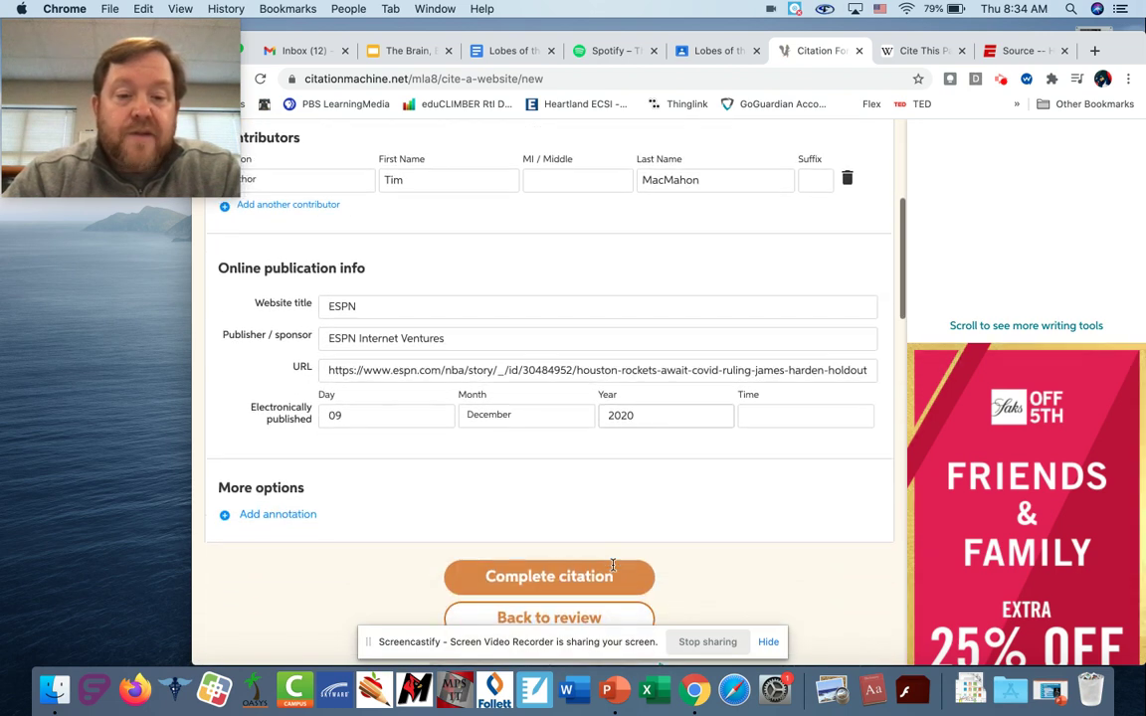
pyautogui.scroll(1, 653, 498)
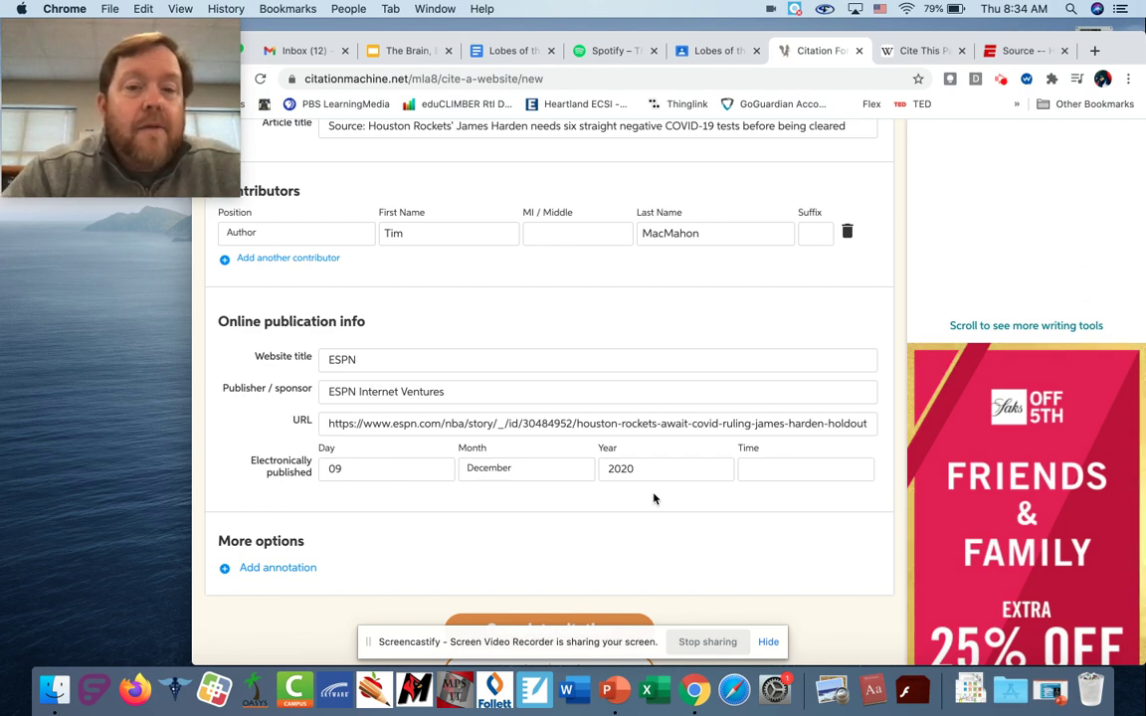
pyautogui.click(1017, 49)
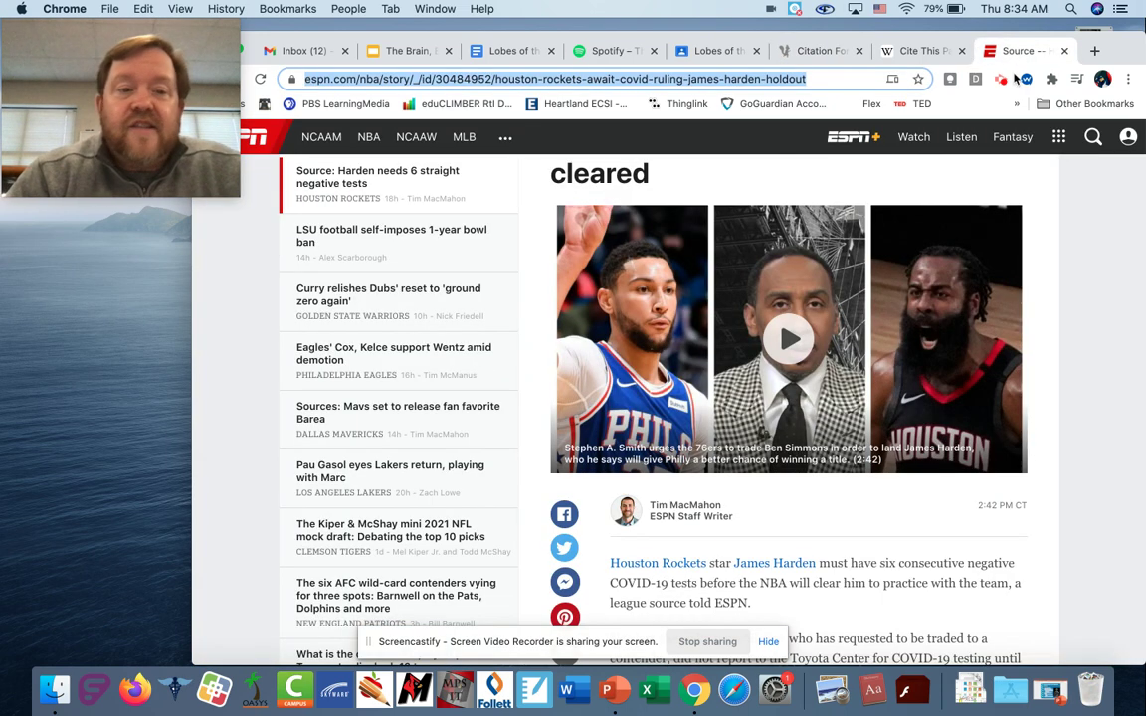
pyautogui.scroll(-1, 641, 409)
pyautogui.scroll(2, 641, 409)
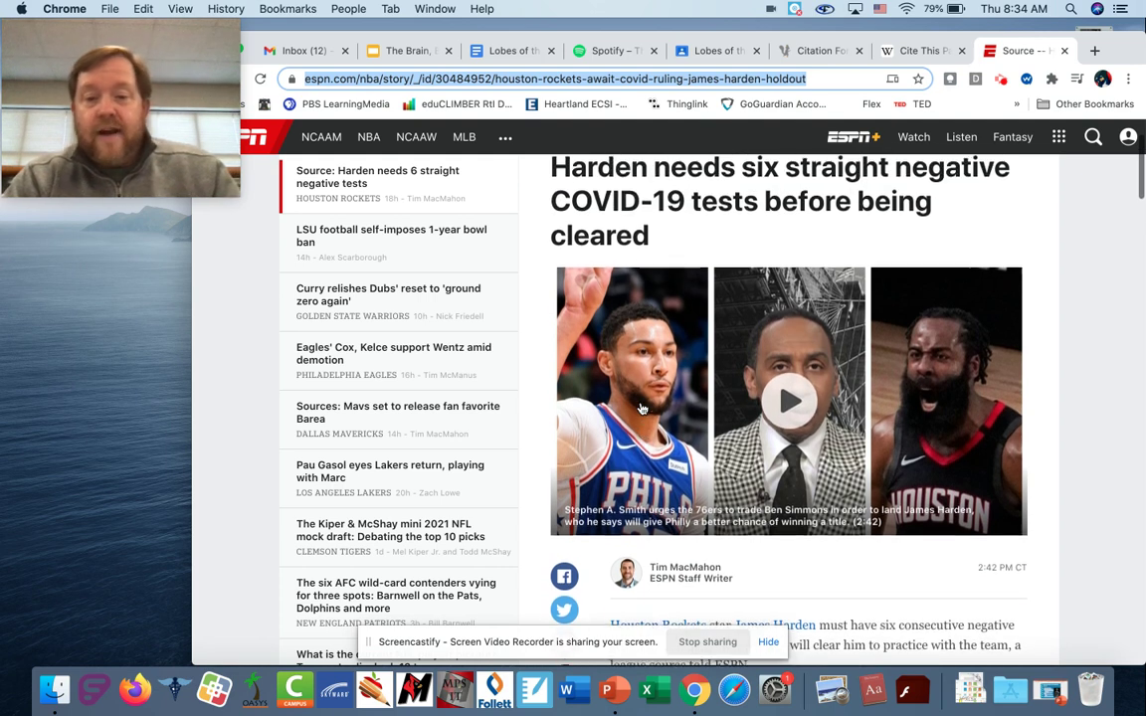
pyautogui.scroll(-2, 642, 409)
pyautogui.scroll(-1, 642, 409)
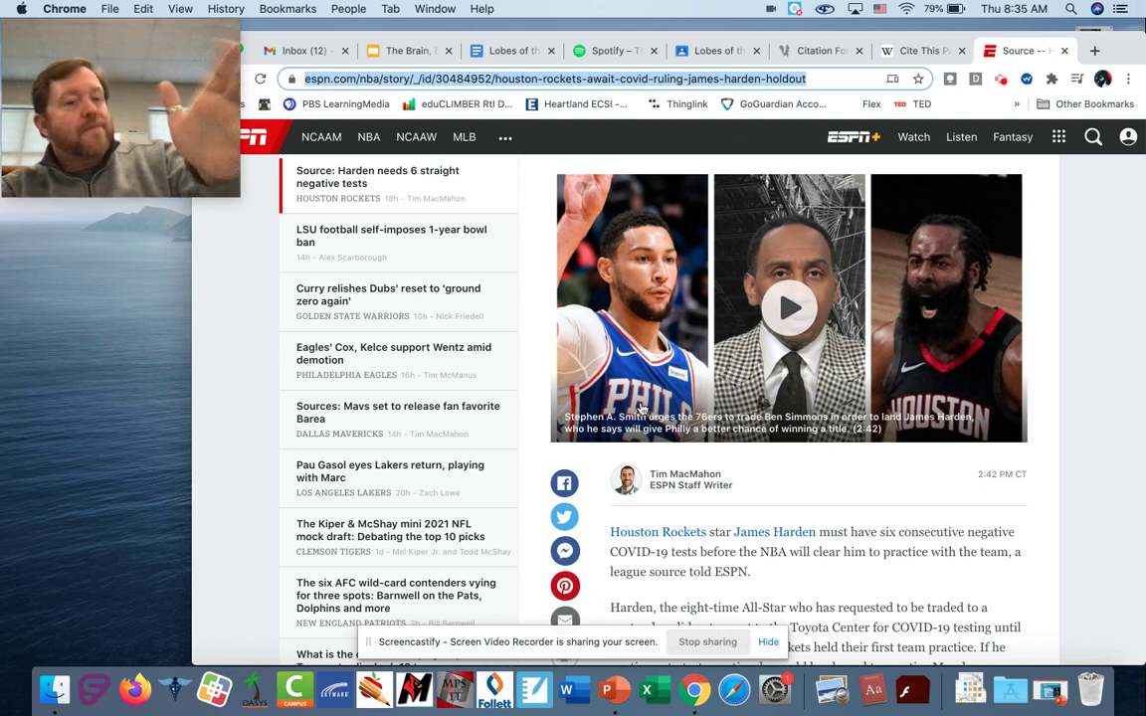
pyautogui.click(906, 58)
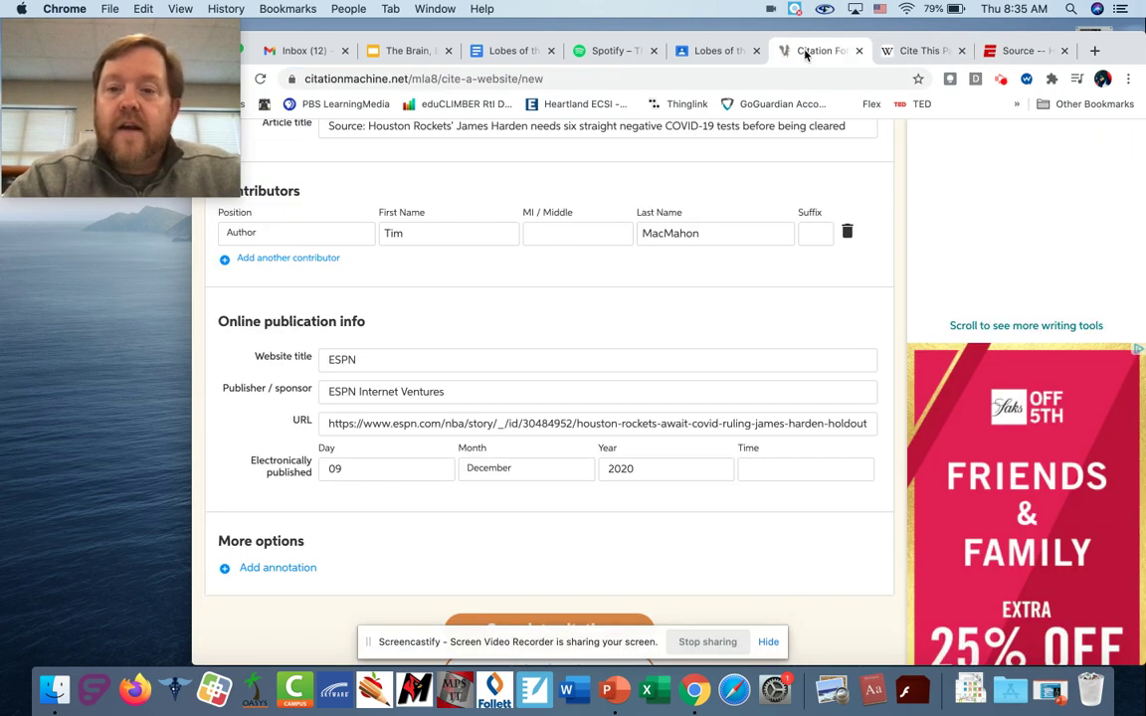
# Step: Scroll the Harden article's finalize form down to the Complete citation button
pyautogui.click(811, 51)
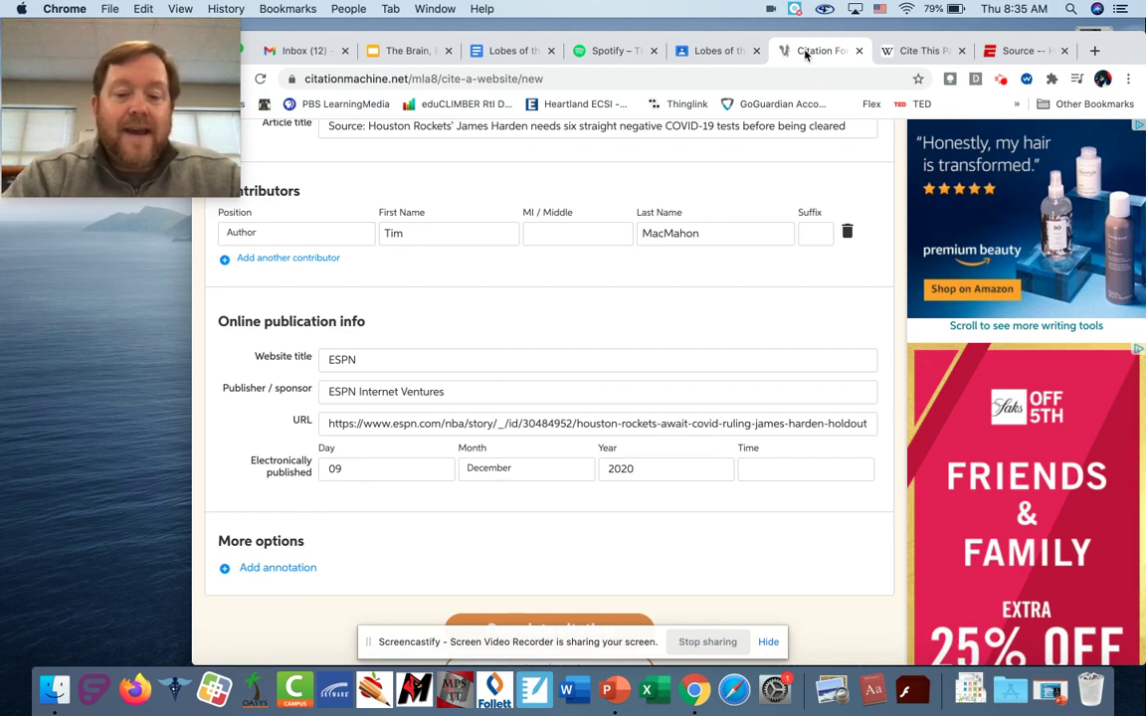
pyautogui.scroll(-1, 679, 225)
pyautogui.scroll(-3, 677, 268)
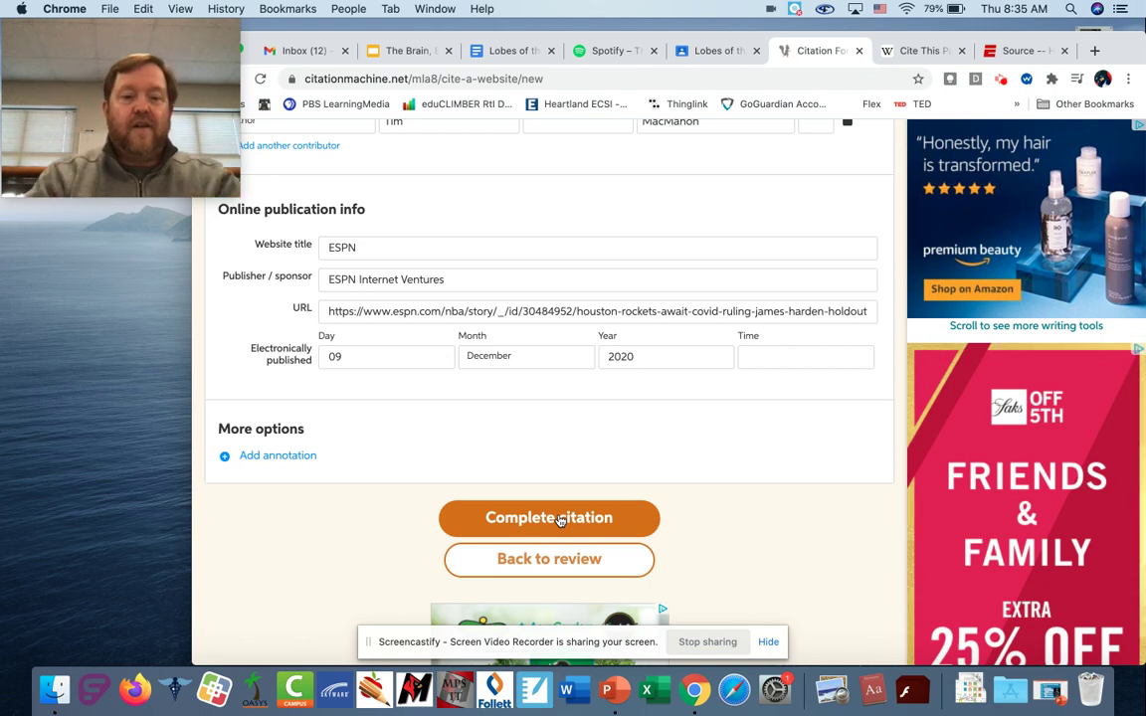
pyautogui.scroll(2, 524, 239)
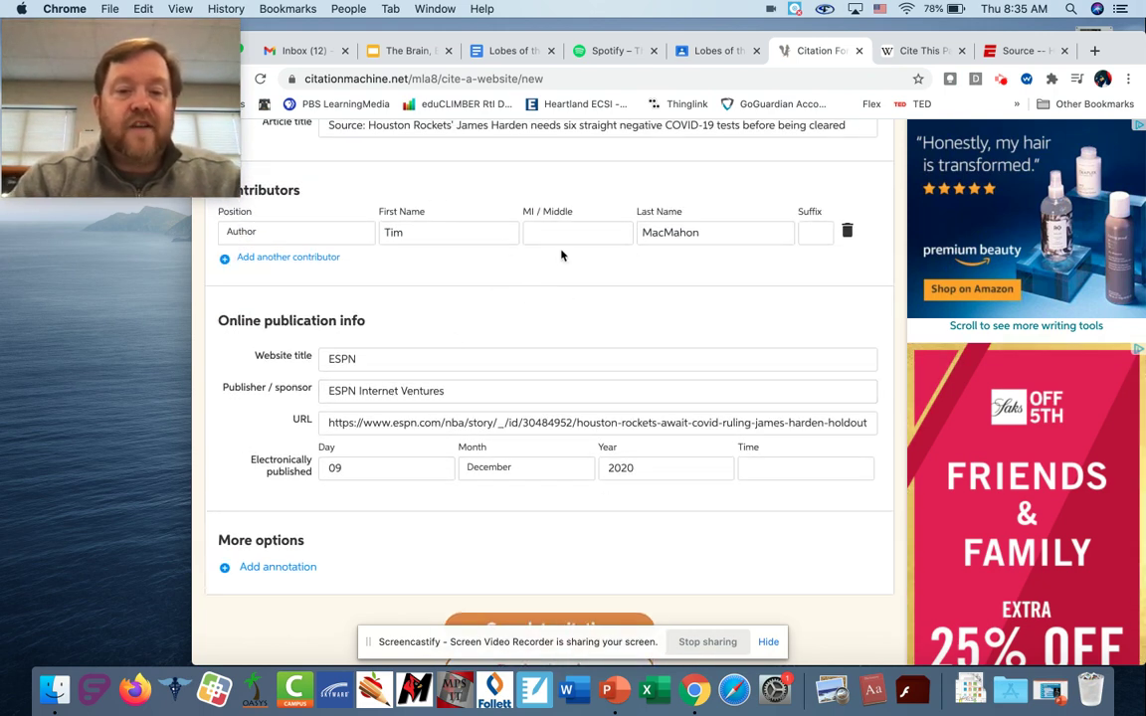
pyautogui.scroll(-2, 547, 335)
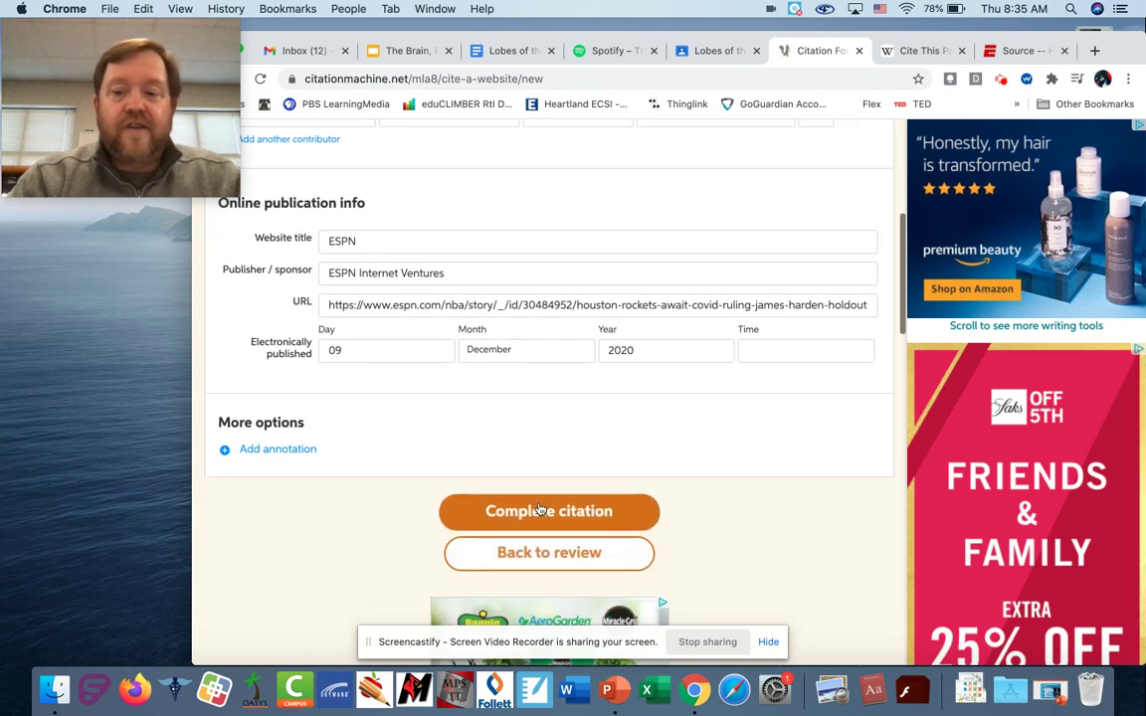